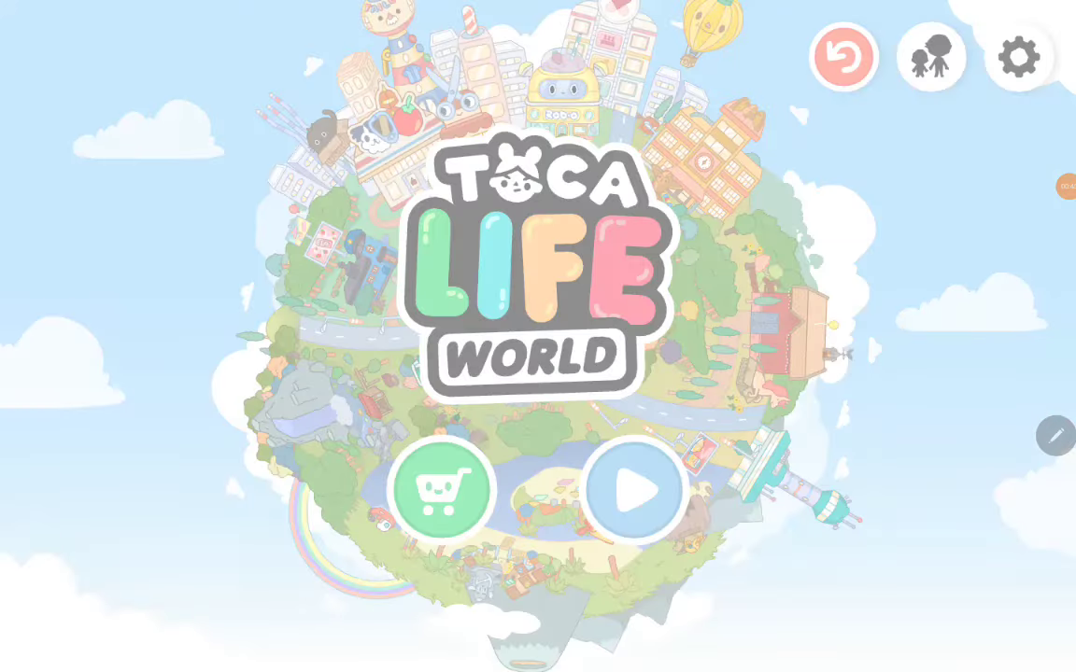
Reset the whole world from the title screen and confirm the reset.
{"action": "left_click", "coordinate": [844, 57]}
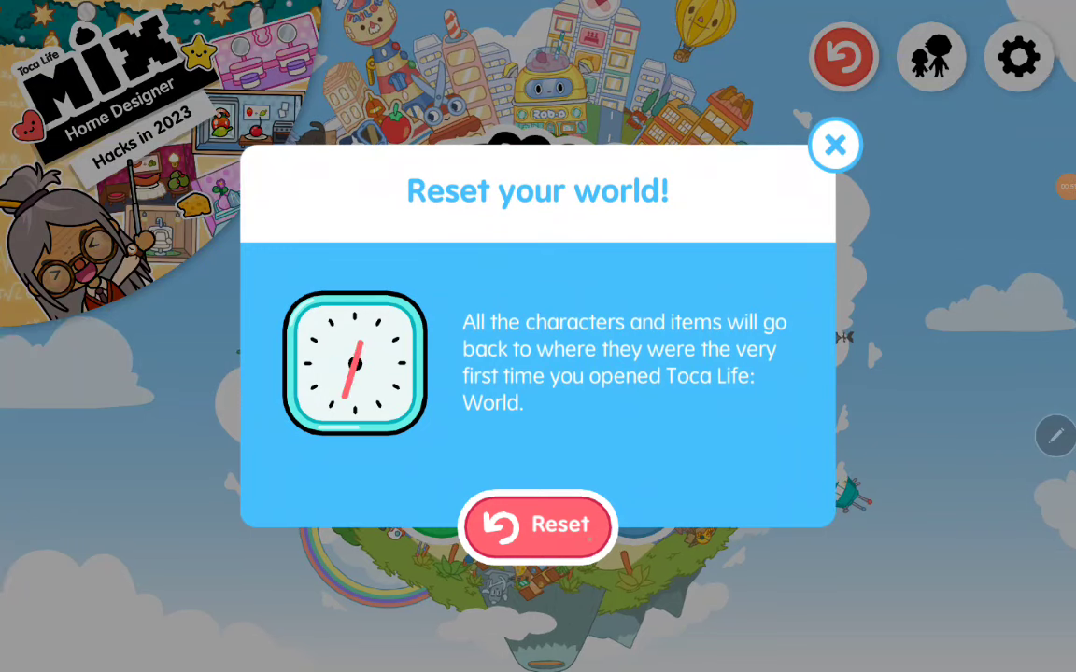
{"action": "left_click", "coordinate": [538, 525]}
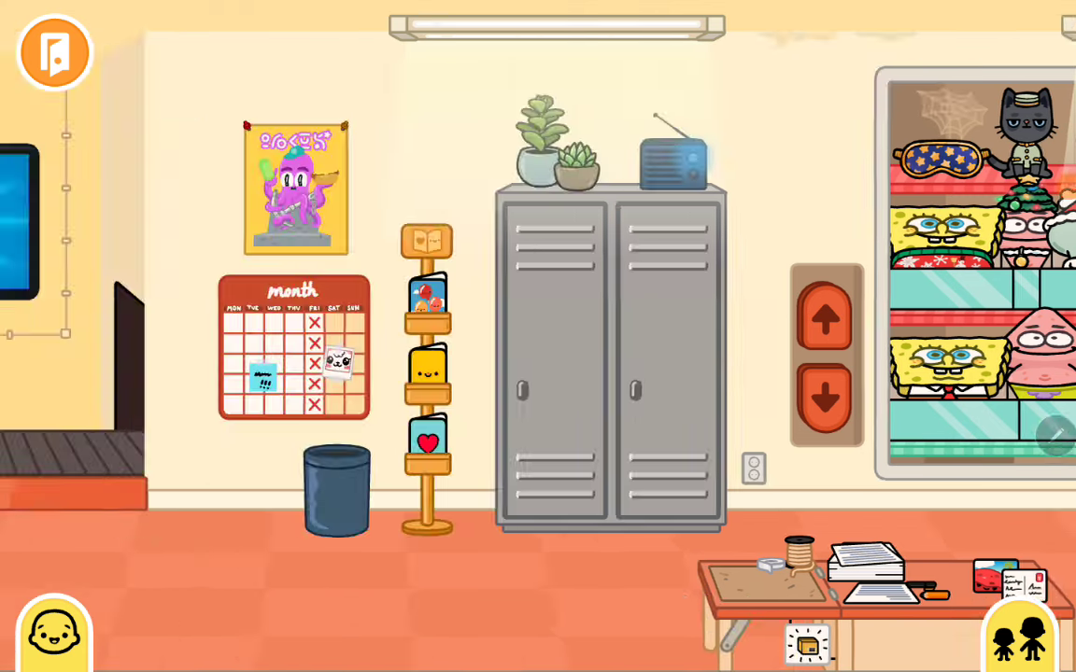
{"action": "left_click_drag", "start_coordinate": [280, 514], "coordinate": [840, 513]}
{"action": "left_click_drag", "start_coordinate": [840, 560], "coordinate": [186, 560]}
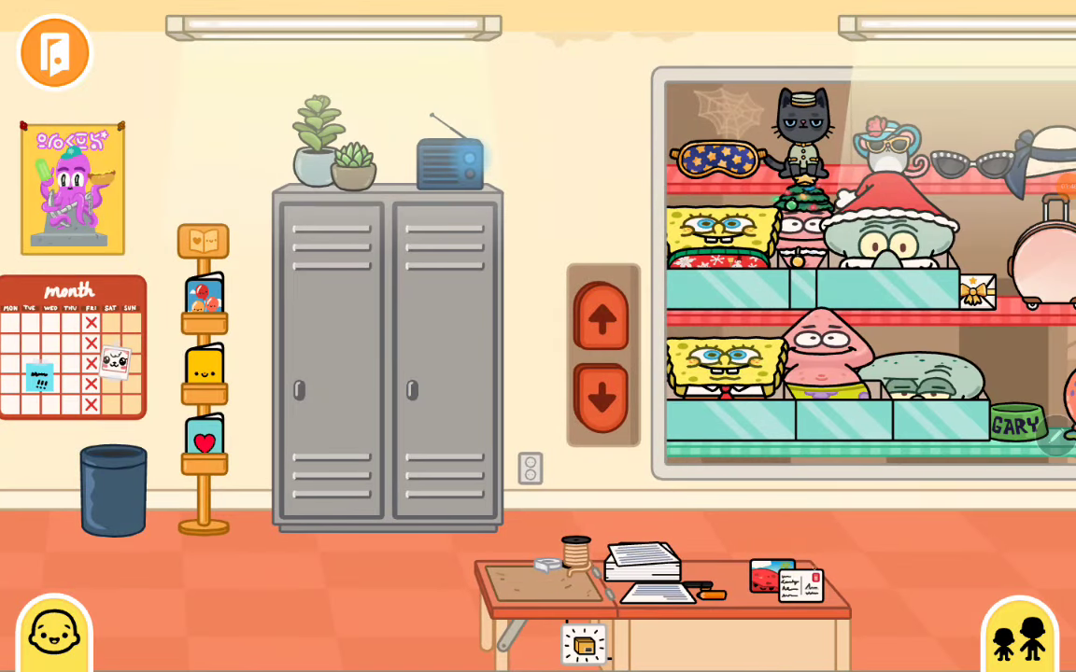
{"action": "left_click_drag", "start_coordinate": [840, 560], "coordinate": [280, 561]}
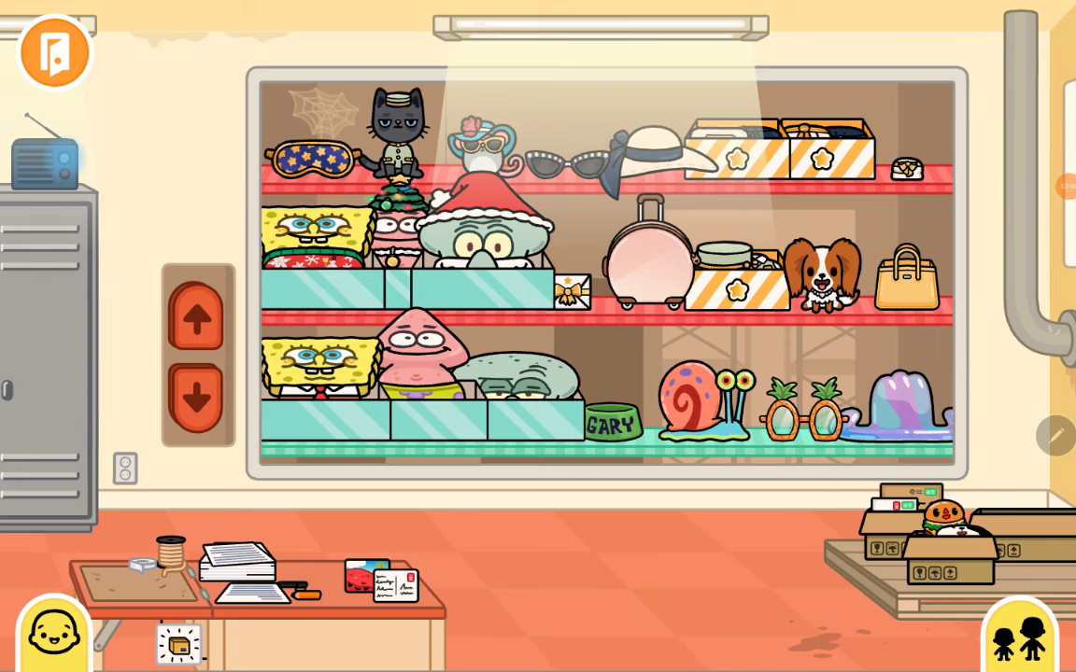
Toggle the ring box into a cat plush and back into a ring box.
{"action": "left_click", "coordinate": [905, 168]}
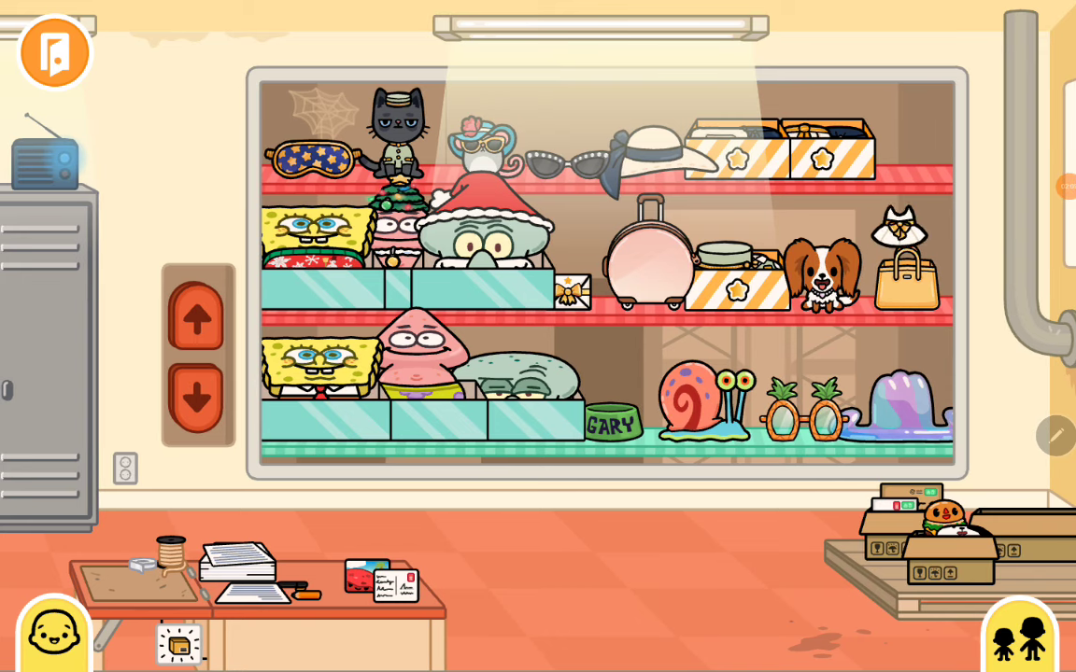
{"action": "left_click", "coordinate": [898, 173]}
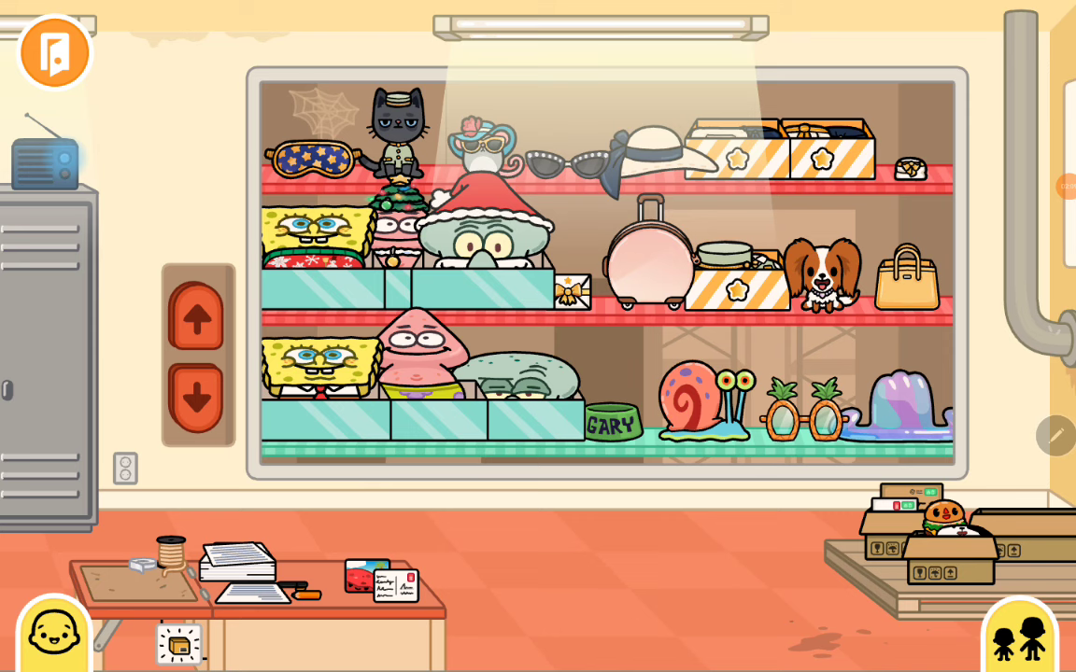
{"action": "left_click_drag", "start_coordinate": [560, 560], "coordinate": [566, 560]}
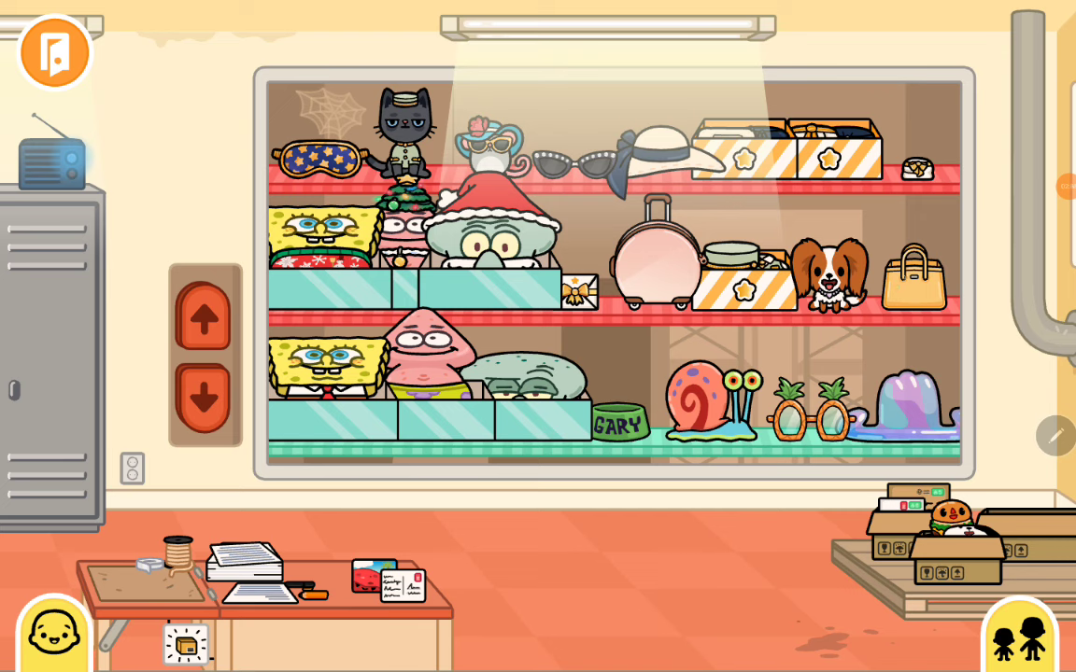
Cycle the display shelves with the arrows, then exit the post office to save.
{"action": "left_click_drag", "start_coordinate": [561, 560], "coordinate": [540, 560]}
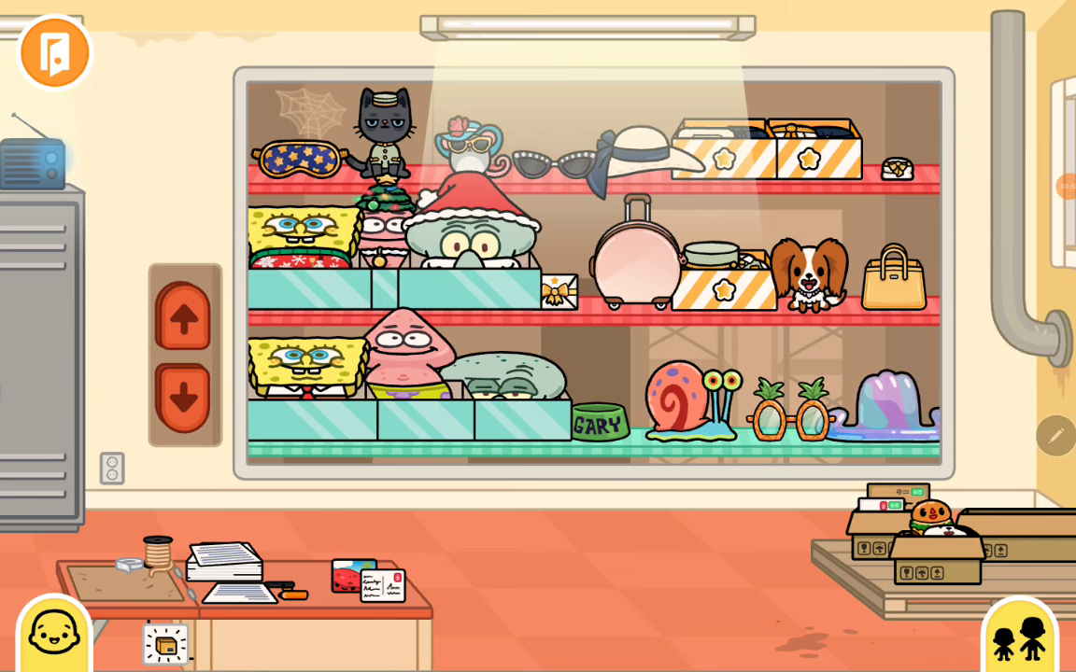
{"action": "left_click", "coordinate": [183, 392]}
{"action": "left_click", "coordinate": [183, 315]}
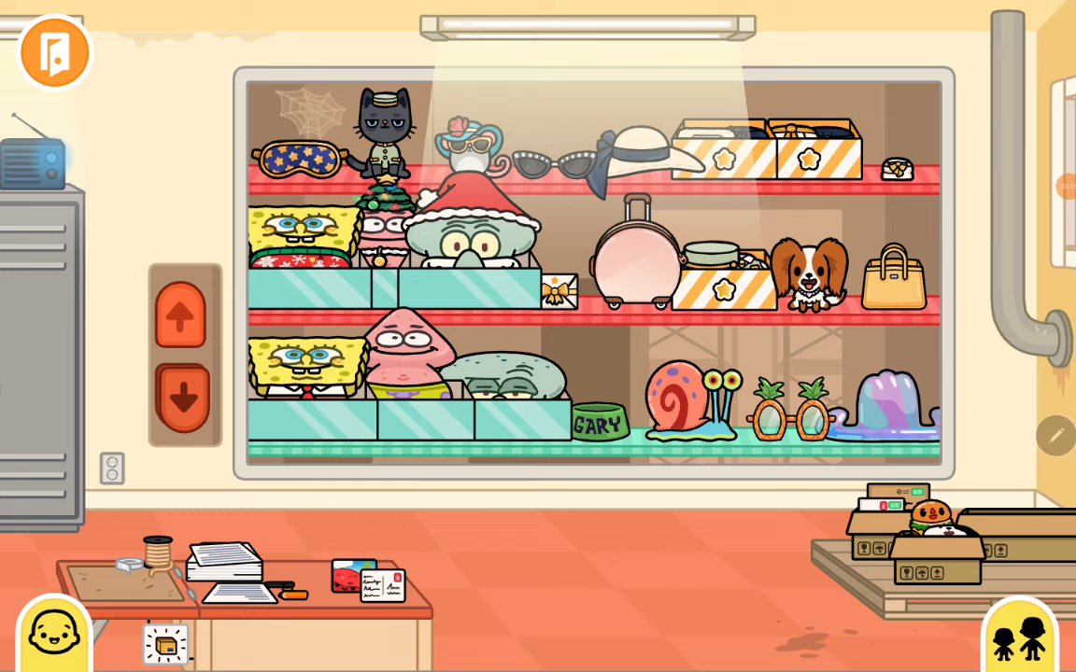
{"action": "left_click", "coordinate": [183, 316]}
{"action": "left_click", "coordinate": [54, 51]}
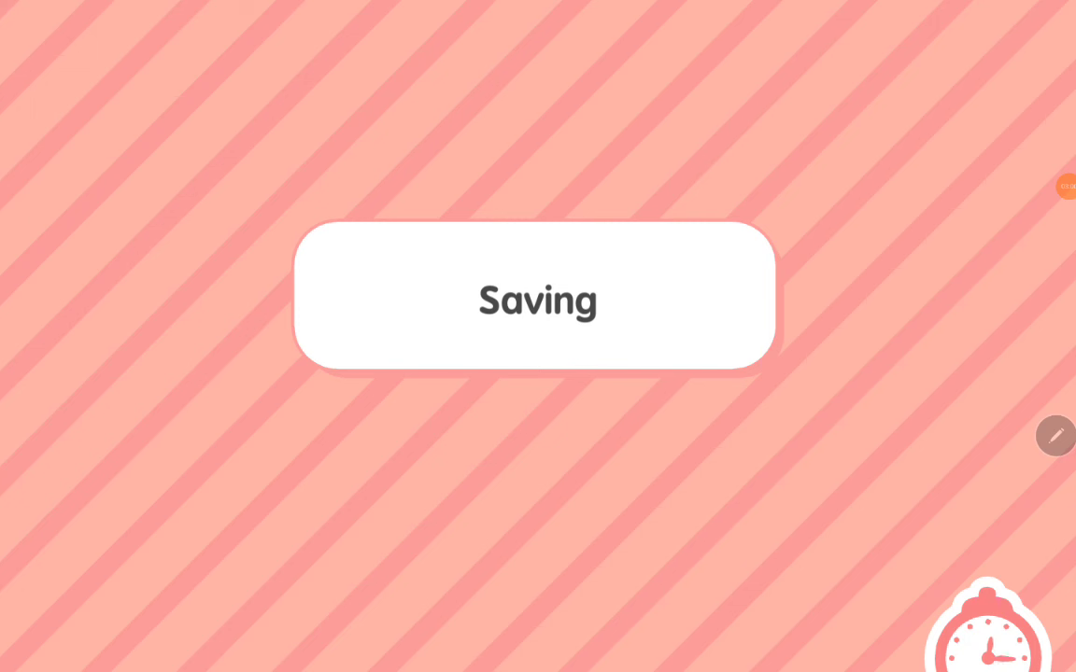
{"action": "left_click", "coordinate": [1067, 187]}
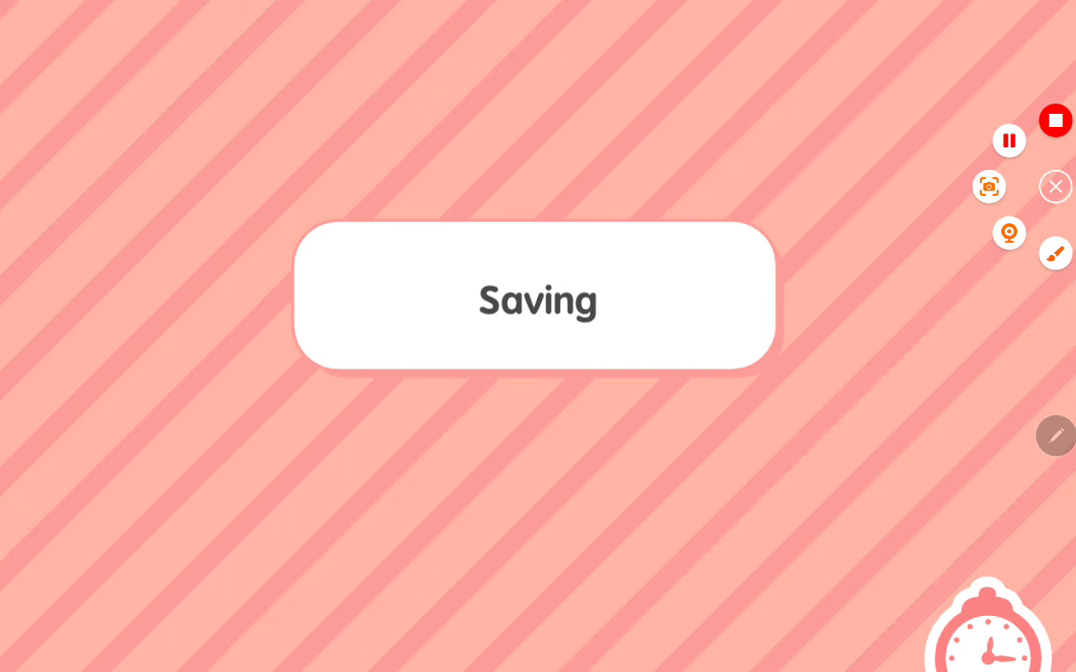
{"action": "left_click", "coordinate": [1055, 187]}
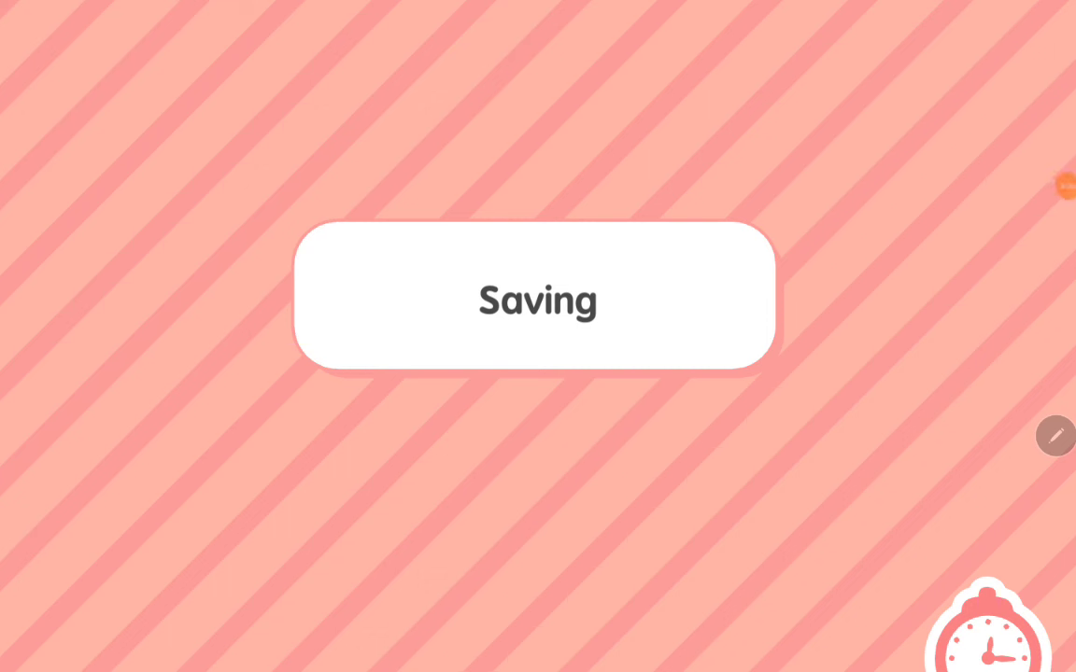